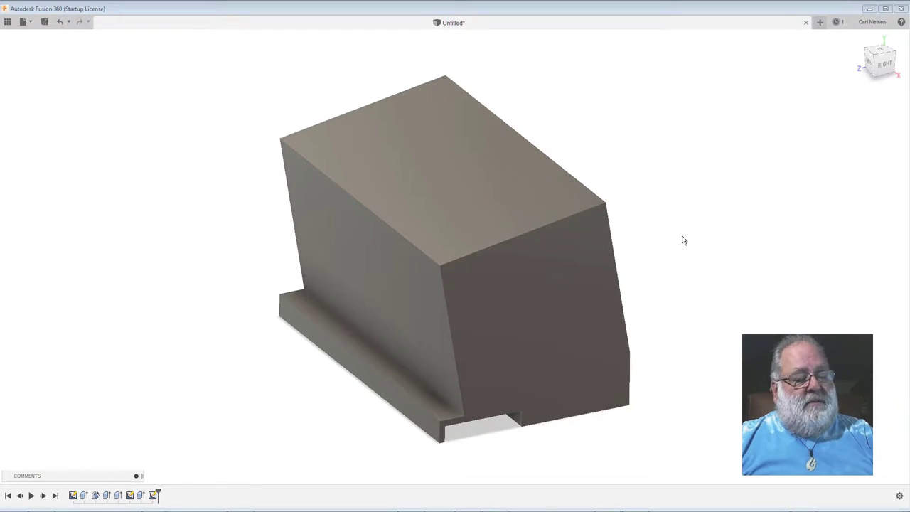
# Switch from Fusion 360 to Meshmixer, where soapHolder.stl is already open.
pyautogui.hotkey('alt', 'Tab')
pyautogui.hotkey('alt', 'Tab')
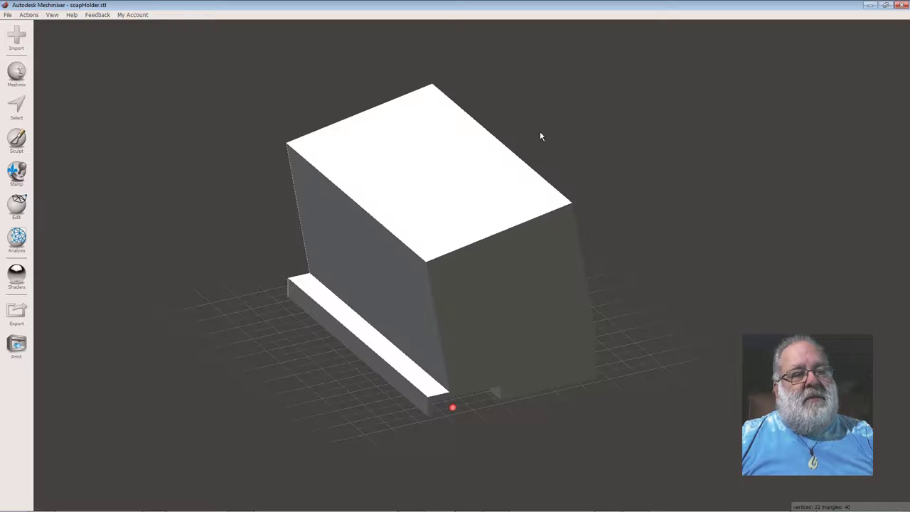
# Start a Plane Cut, flip the plane 180°, and lower it to just above the base.
pyautogui.click(16, 204)
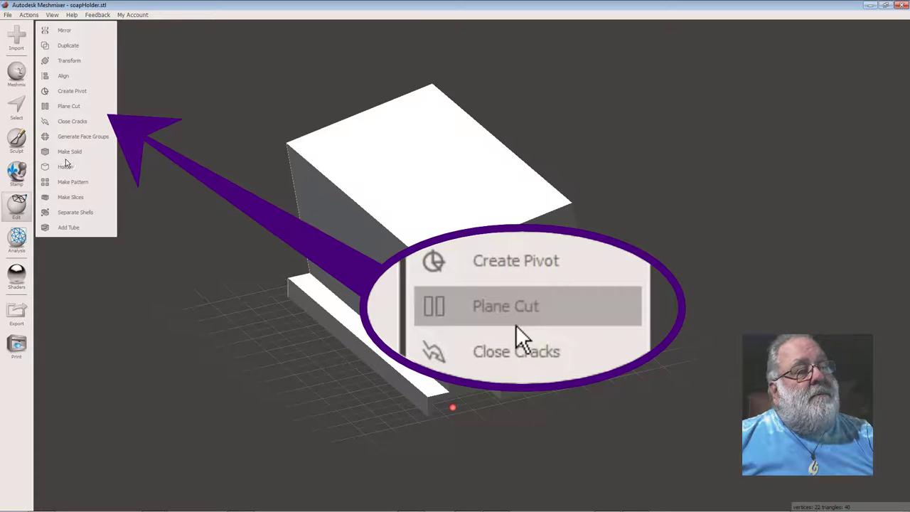
pyautogui.click(71, 113)
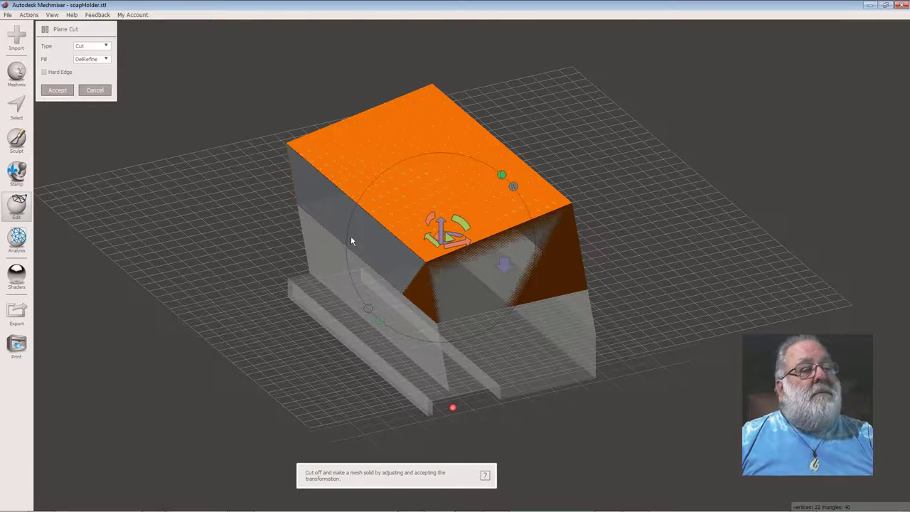
pyautogui.moveTo(435, 226); pyautogui.dragTo(409, 244, button='right')
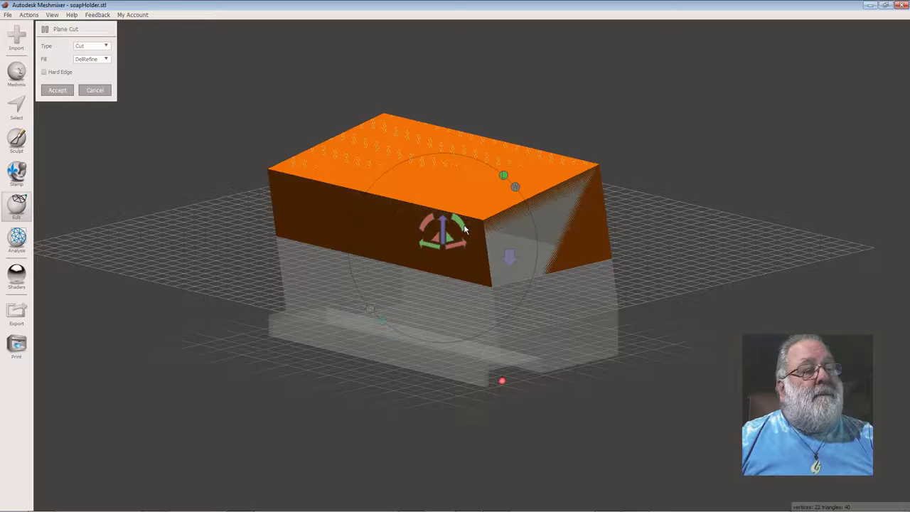
pyautogui.moveTo(382, 230); pyautogui.dragTo(428, 226, button='right')
pyautogui.moveTo(427, 226); pyautogui.dragTo(481, 314)
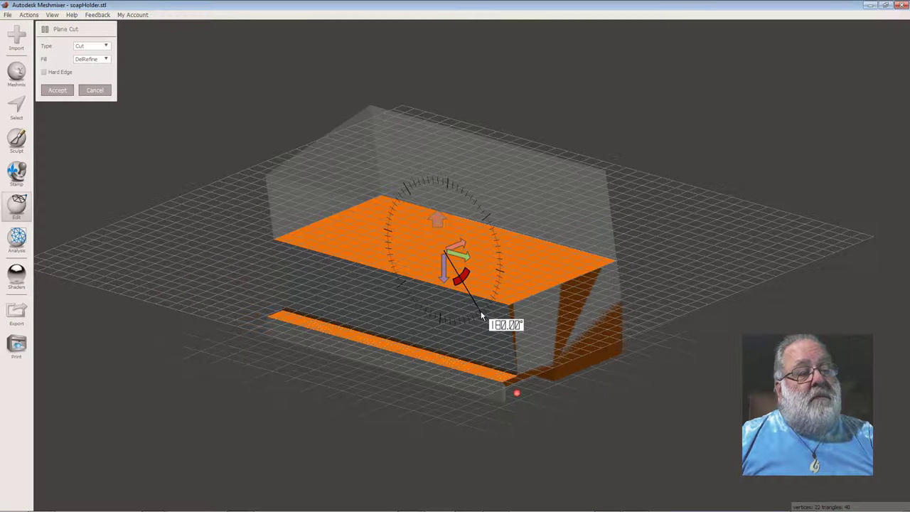
pyautogui.moveTo(481, 316); pyautogui.dragTo(482, 317)
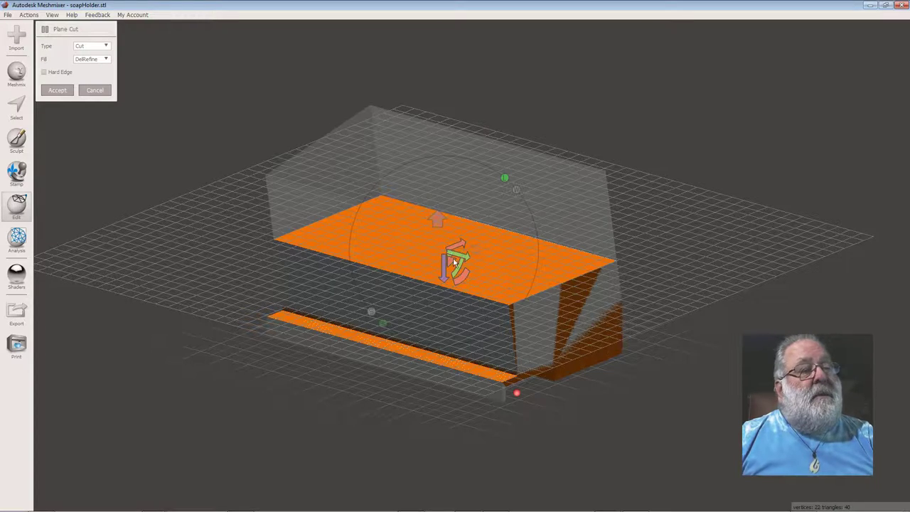
pyautogui.moveTo(441, 271); pyautogui.dragTo(442, 344)
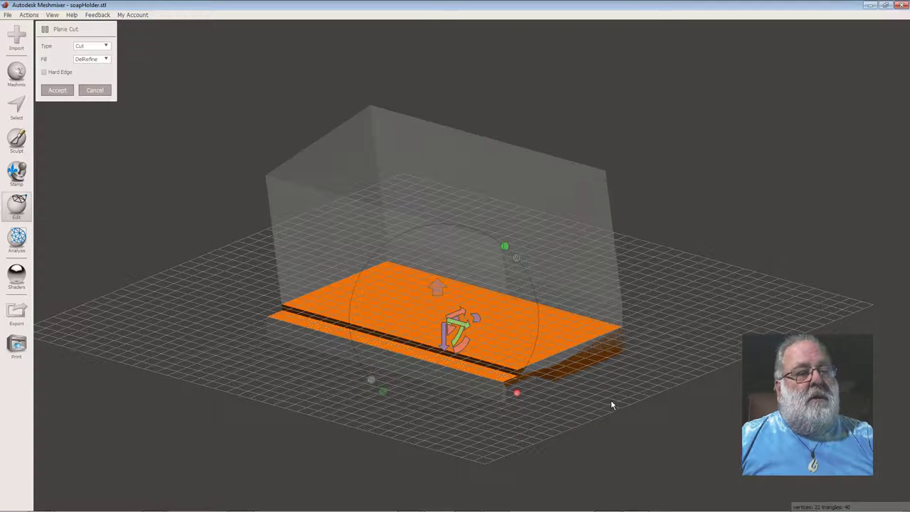
# Accept the cut, then cut vertically near one end to keep a thin hook-profile strip.
pyautogui.press('Return')
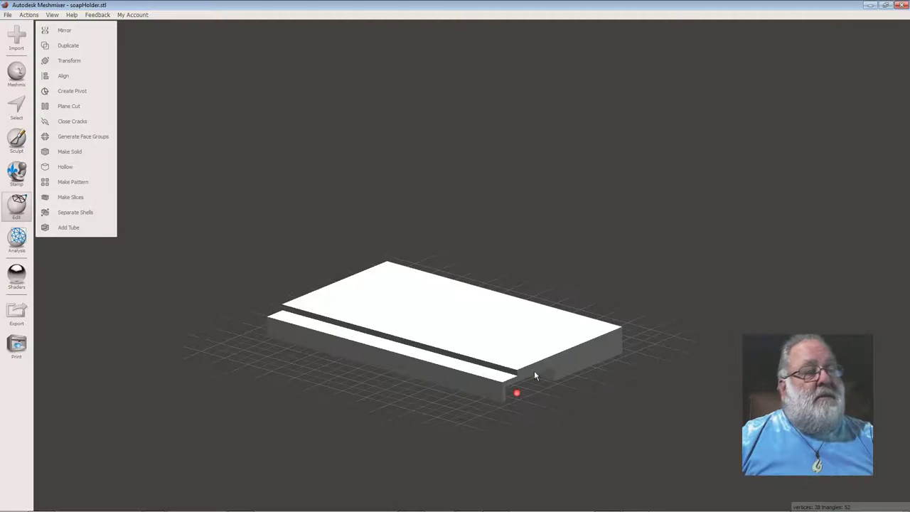
pyautogui.click(74, 110)
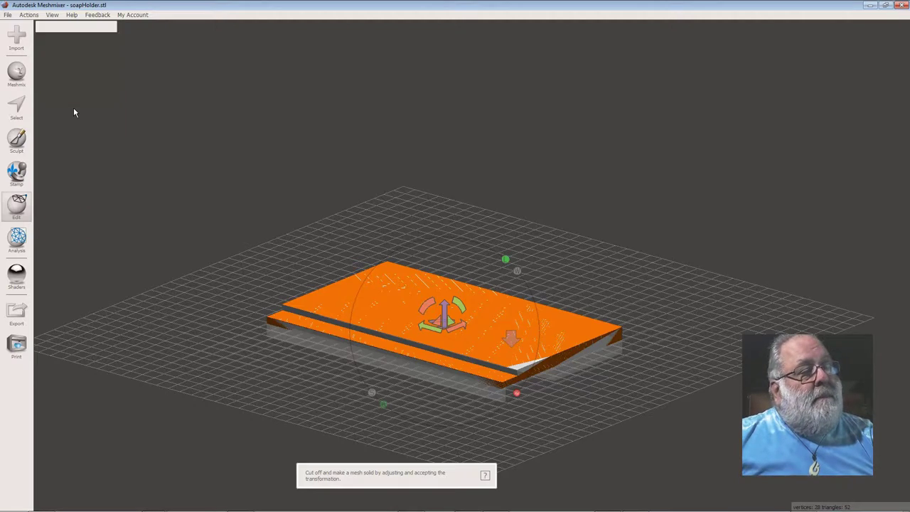
pyautogui.moveTo(427, 305); pyautogui.dragTo(486, 303)
pyautogui.moveTo(467, 339); pyautogui.dragTo(576, 375)
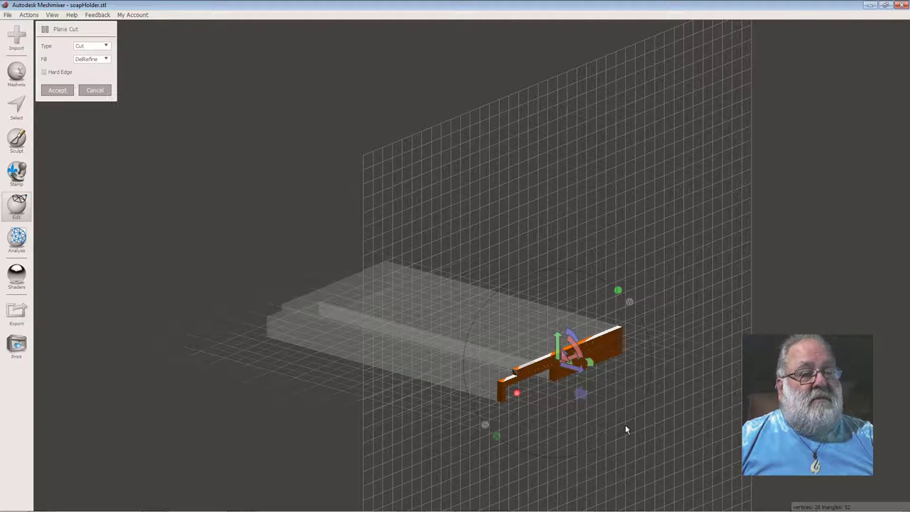
pyautogui.press('Return')
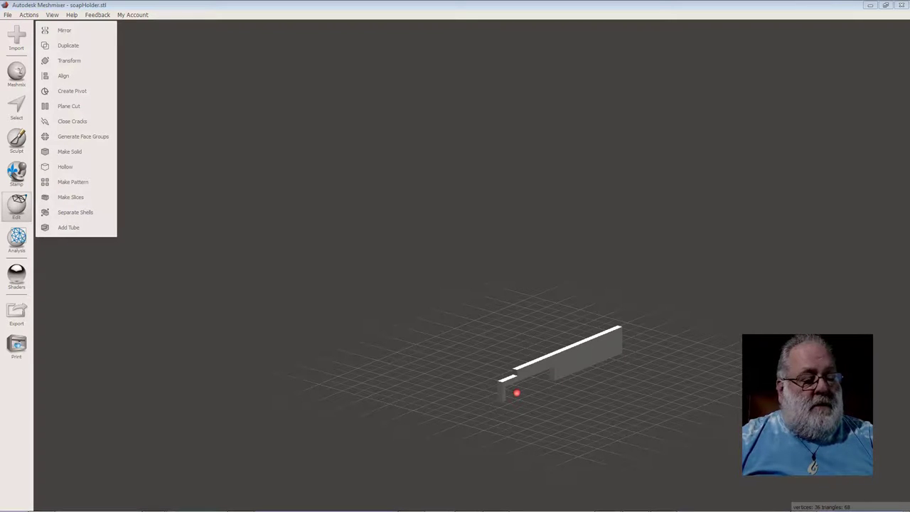
pyautogui.hotkey('alt', 'Tab')
pyautogui.hotkey('alt', 'Tab')
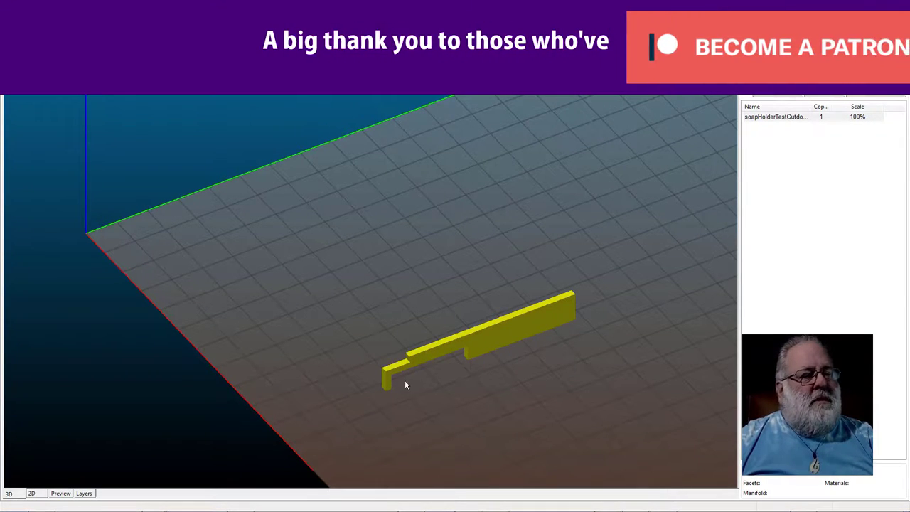
# Orbit, zoom and pan the Slic3r plater view to inspect the strip's side profile.
pyautogui.moveTo(418, 387); pyautogui.dragTo(358, 274)
pyautogui.scroll(10, 357, 274)
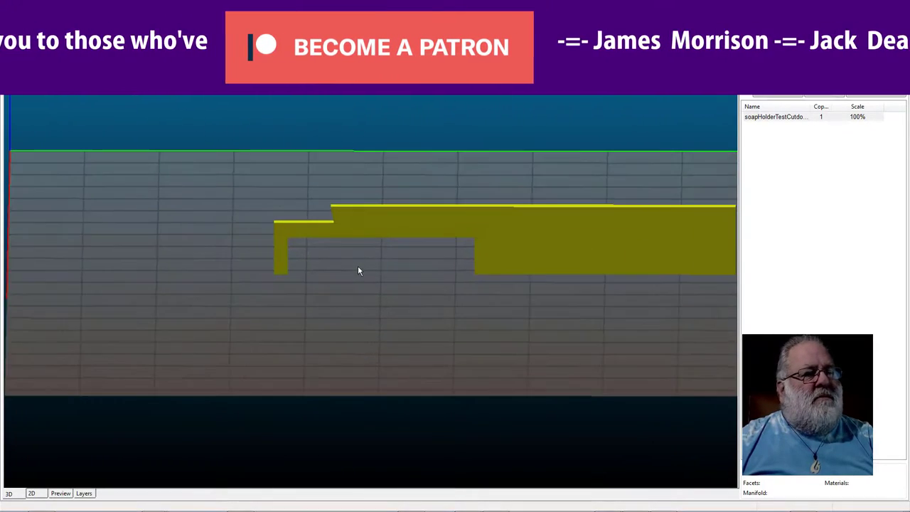
pyautogui.moveTo(376, 328); pyautogui.dragTo(382, 310)
pyautogui.scroll(-5, 383, 310)
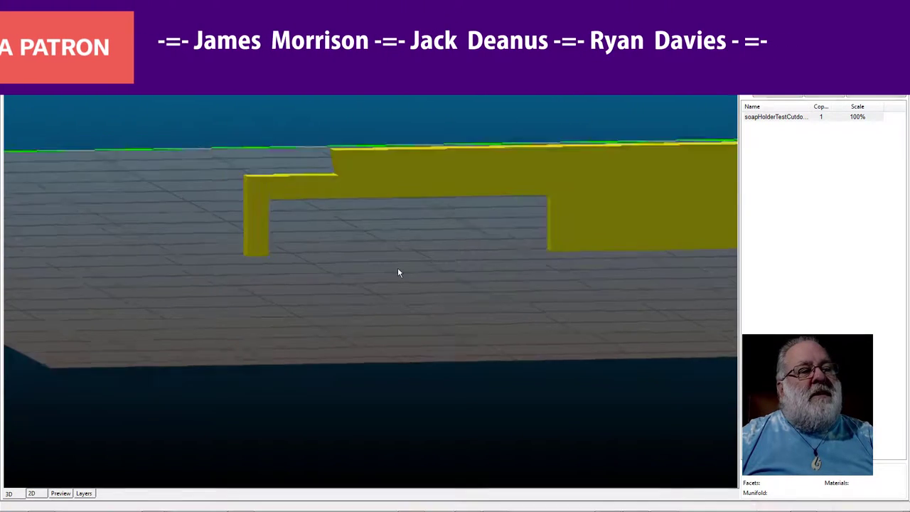
pyautogui.moveTo(411, 274); pyautogui.dragTo(372, 297, button='right')
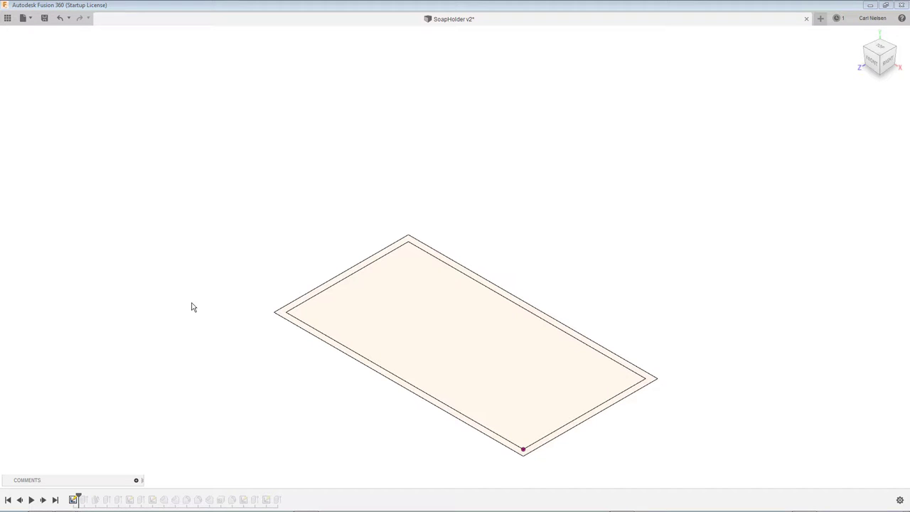
# Roll the timeline forward through the tall body extrude, lower-right notch cut and corner chamfers.
pyautogui.click(534, 448)
pyautogui.moveTo(78, 497); pyautogui.dragTo(90, 497)
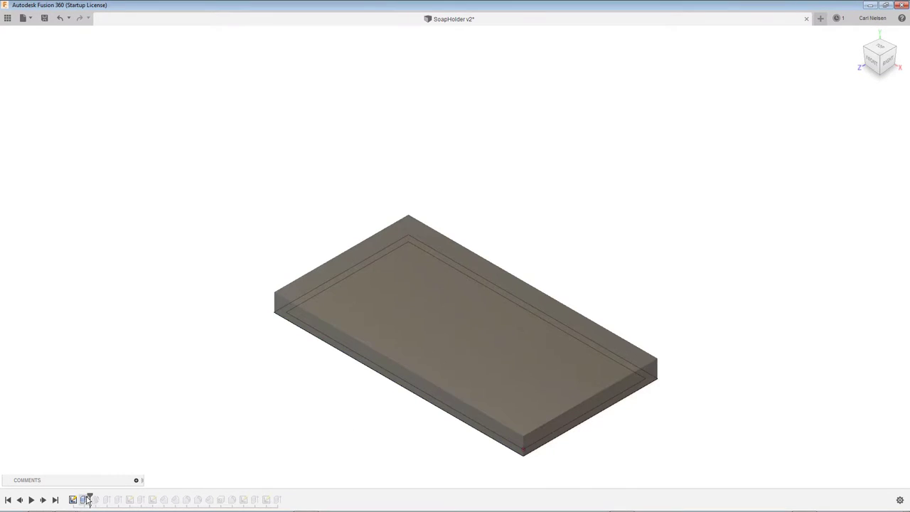
pyautogui.moveTo(91, 493); pyautogui.dragTo(100, 497)
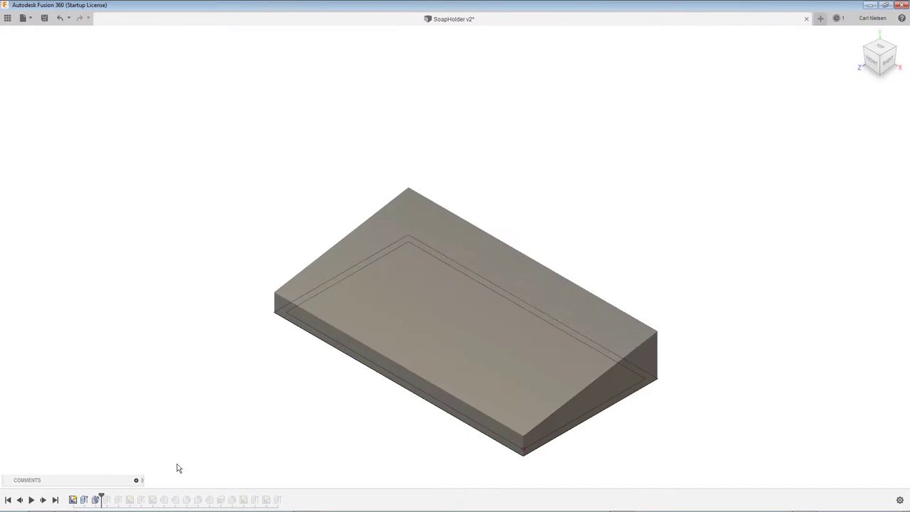
pyautogui.moveTo(102, 495); pyautogui.dragTo(121, 494)
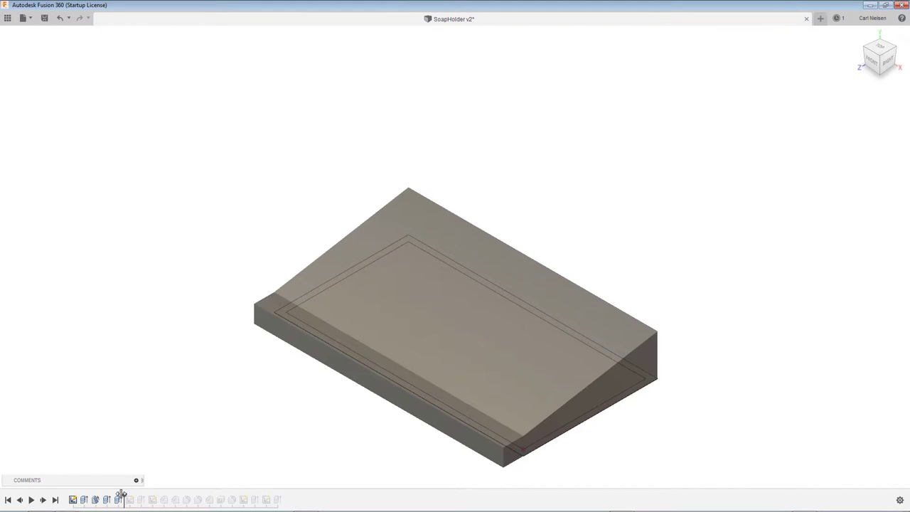
pyautogui.moveTo(121, 493); pyautogui.dragTo(125, 493)
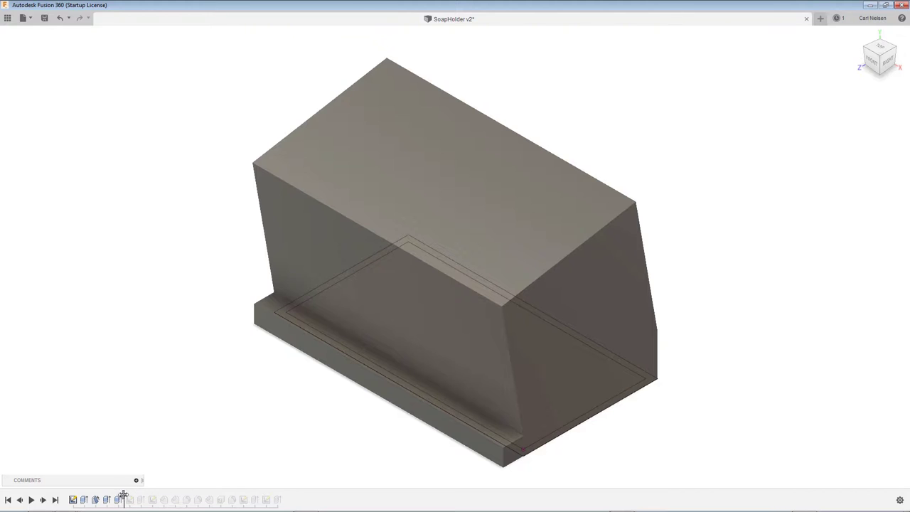
pyautogui.moveTo(123, 495); pyautogui.dragTo(132, 494)
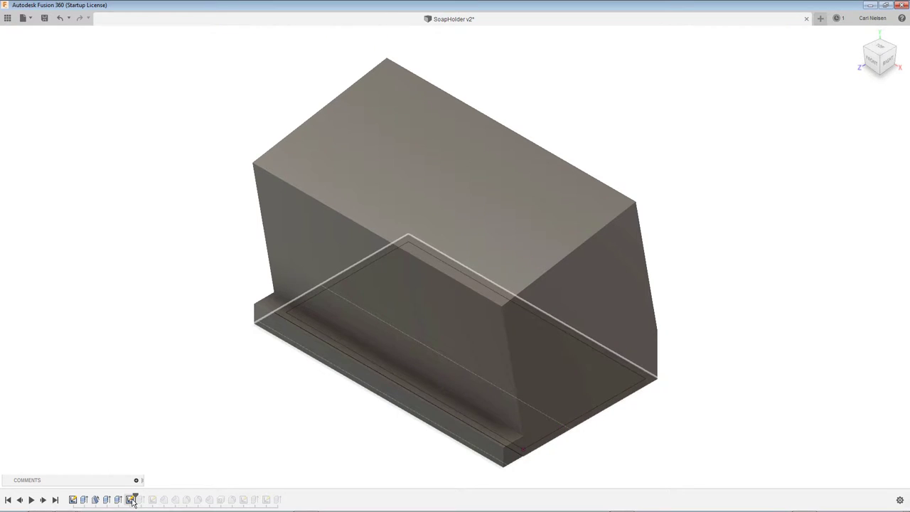
pyautogui.moveTo(134, 497); pyautogui.dragTo(147, 495)
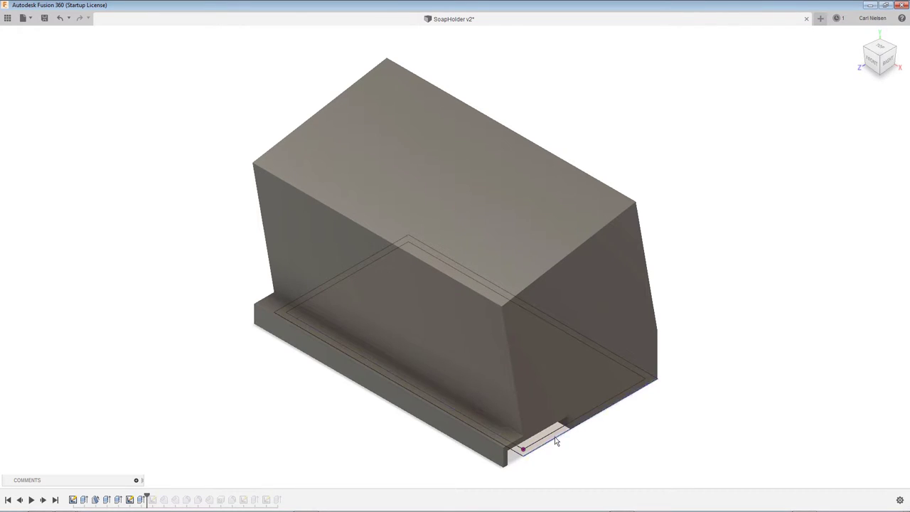
pyautogui.moveTo(147, 497); pyautogui.dragTo(178, 496)
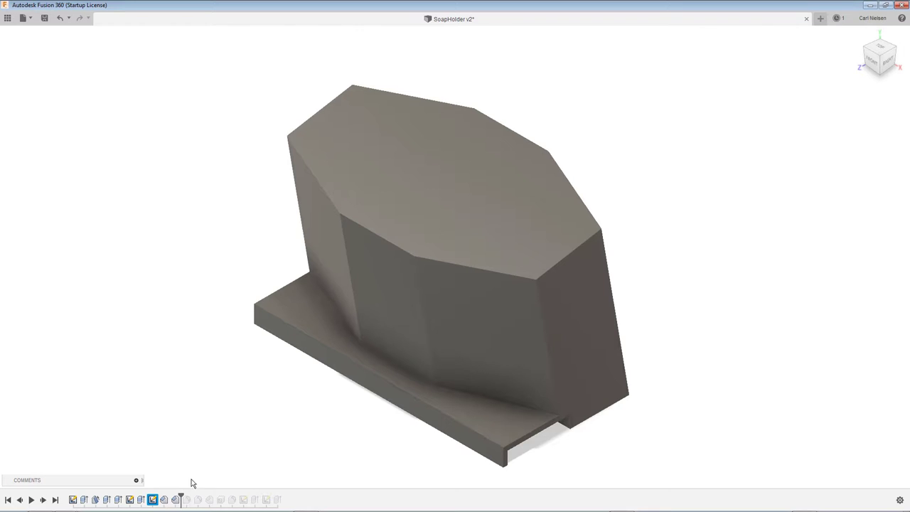
# Advance the timeline past the remaining chamfers, fillet and shell, then orbit the hollow cup.
pyautogui.moveTo(180, 496); pyautogui.dragTo(214, 496)
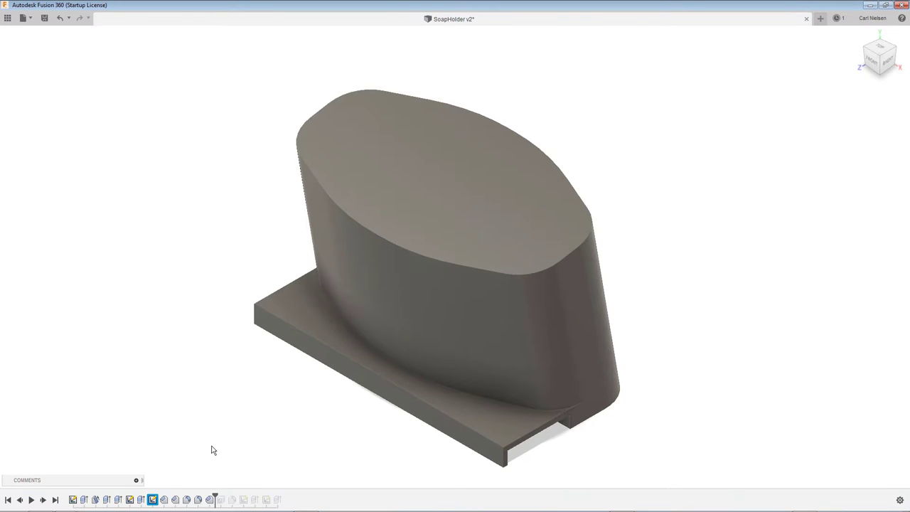
pyautogui.moveTo(217, 493); pyautogui.dragTo(227, 493)
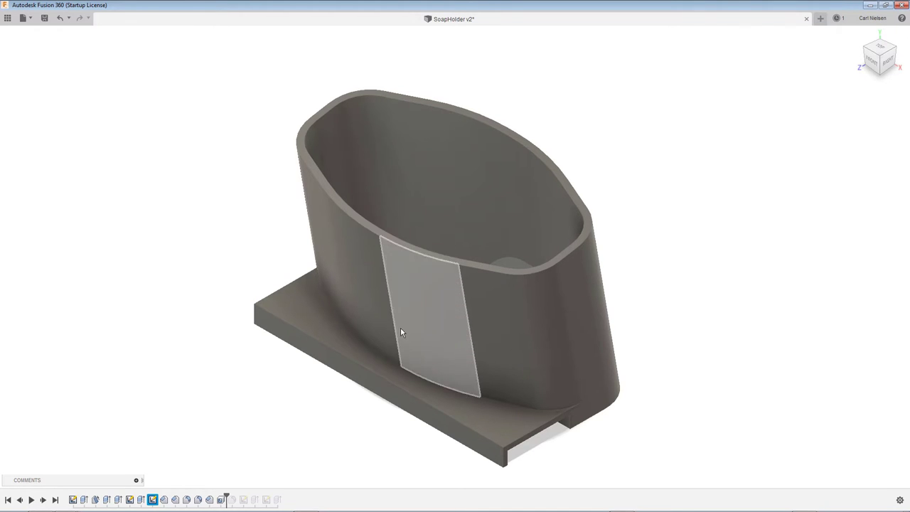
pyautogui.keyDown('shift'); pyautogui.moveTo(400, 327); pyautogui.dragTo(443, 361, button='middle'); pyautogui.keyUp('shift')
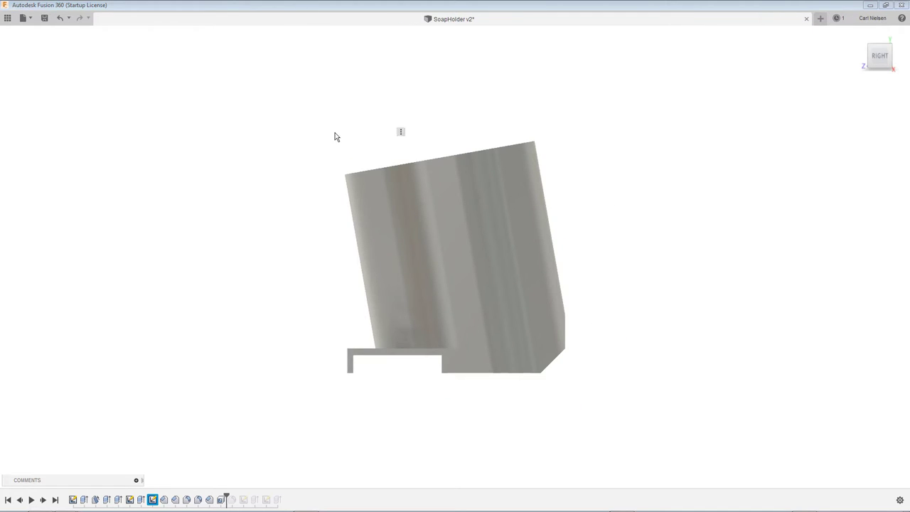
# Add a Section Analysis through the holder's middle and view it from the RIGHT.
pyautogui.press('s')
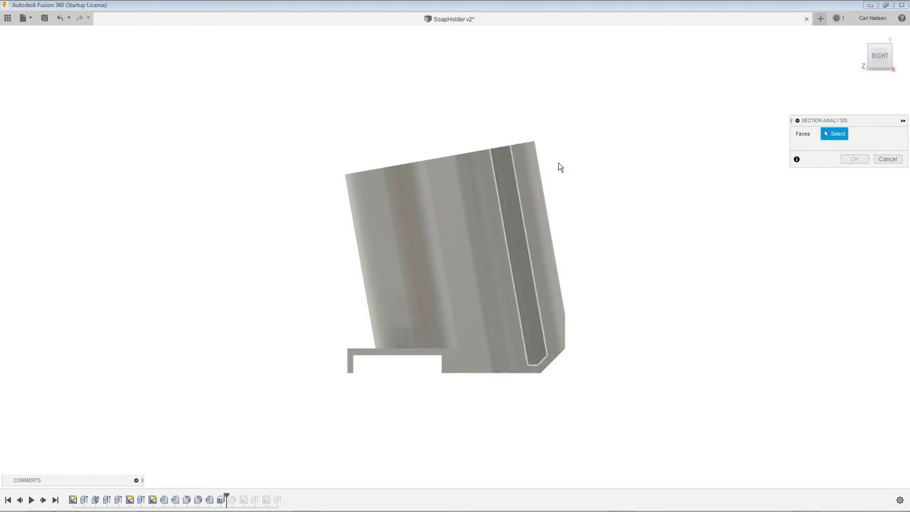
pyautogui.click(458, 237)
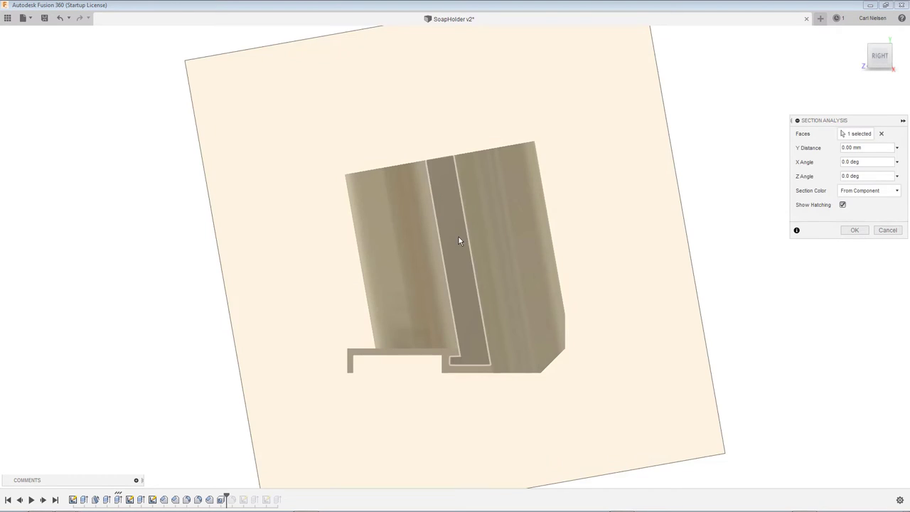
pyautogui.keyDown('shift'); pyautogui.moveTo(742, 179); pyautogui.dragTo(752, 205, button='middle'); pyautogui.keyUp('shift')
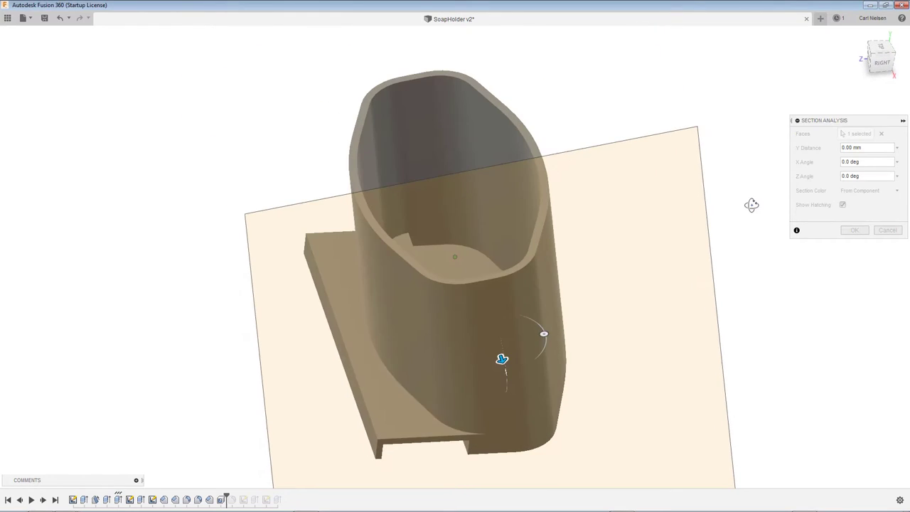
pyautogui.moveTo(501, 360); pyautogui.dragTo(454, 261)
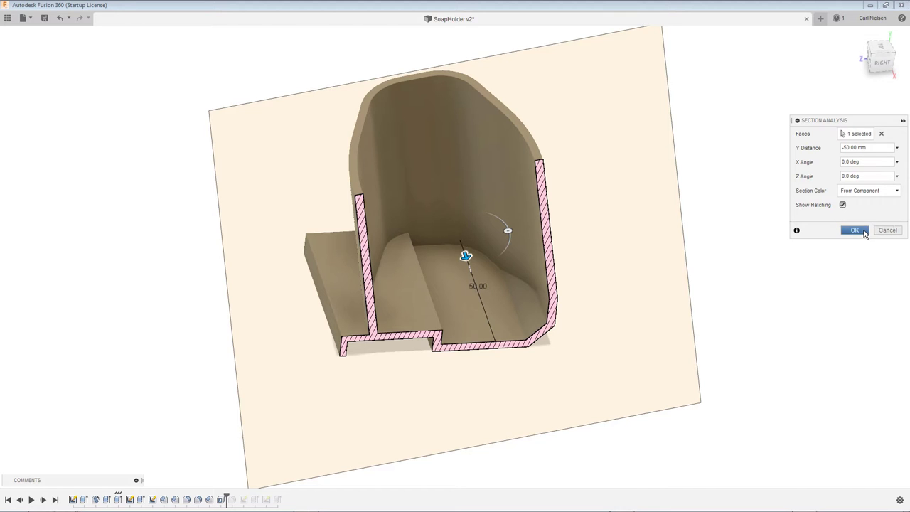
pyautogui.click(865, 231)
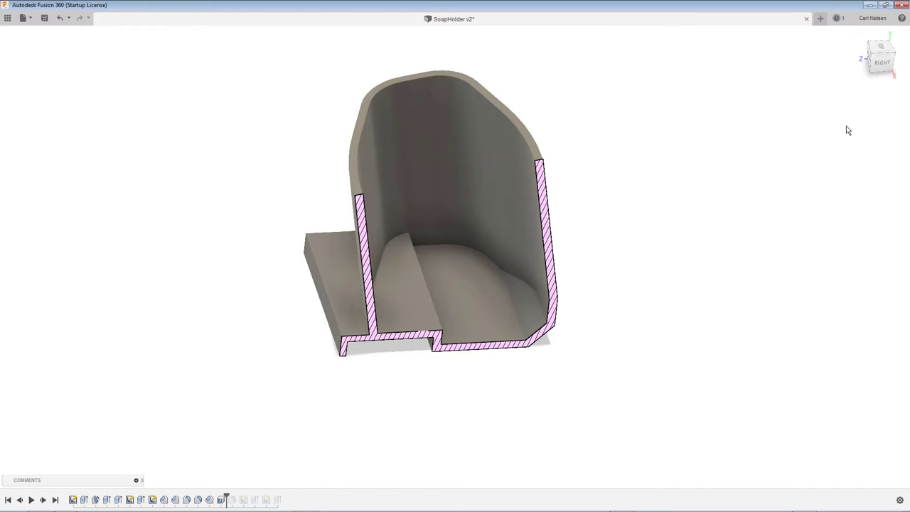
pyautogui.click(882, 64)
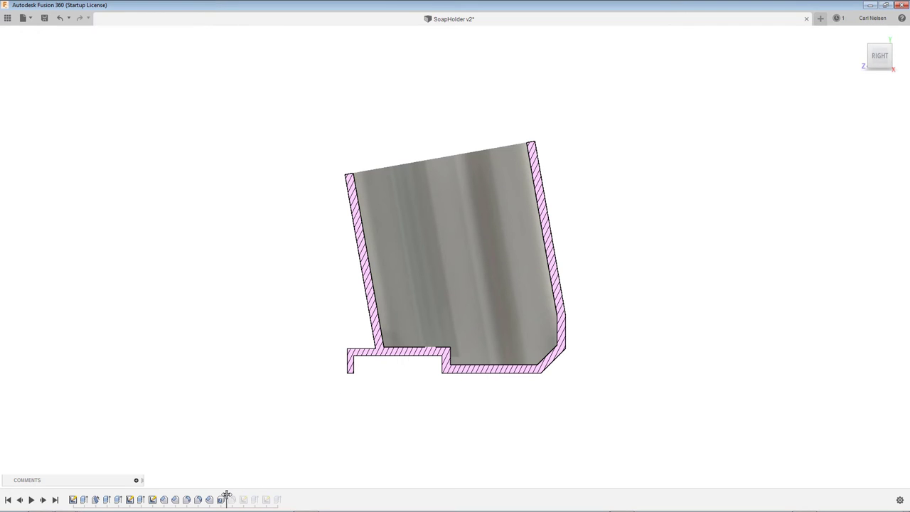
# Roll the timeline to the end for the inner fillets and SOAP text cut, then go Home.
pyautogui.moveTo(226, 494); pyautogui.dragTo(232, 494)
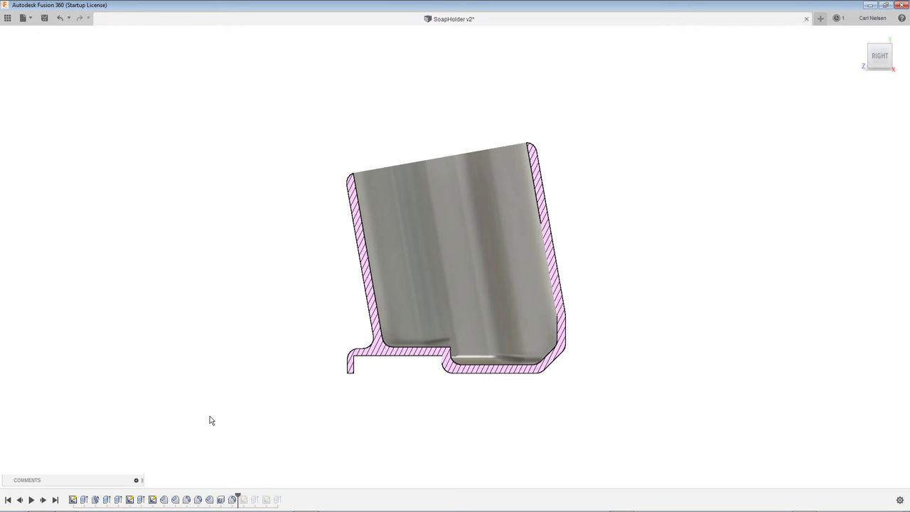
pyautogui.keyDown('shift'); pyautogui.moveTo(176, 351); pyautogui.dragTo(184, 381, button='middle'); pyautogui.keyUp('shift')
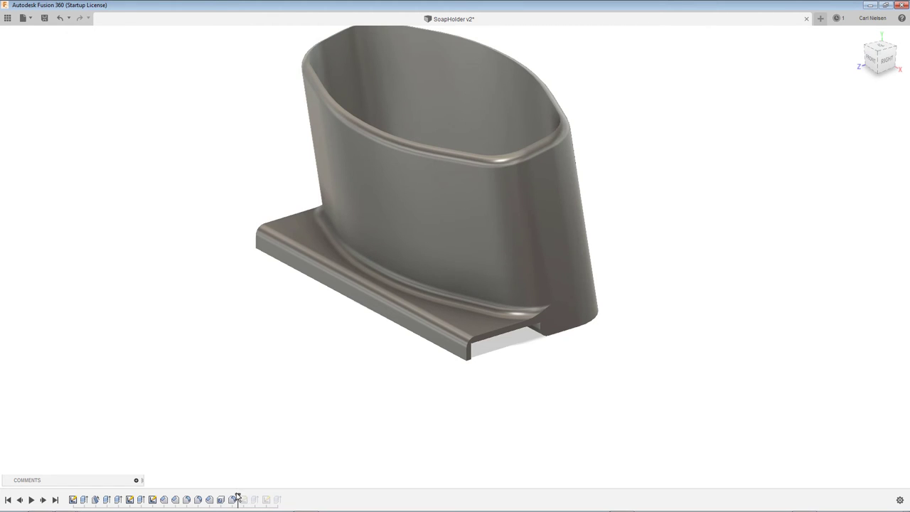
pyautogui.moveTo(238, 494); pyautogui.dragTo(284, 498)
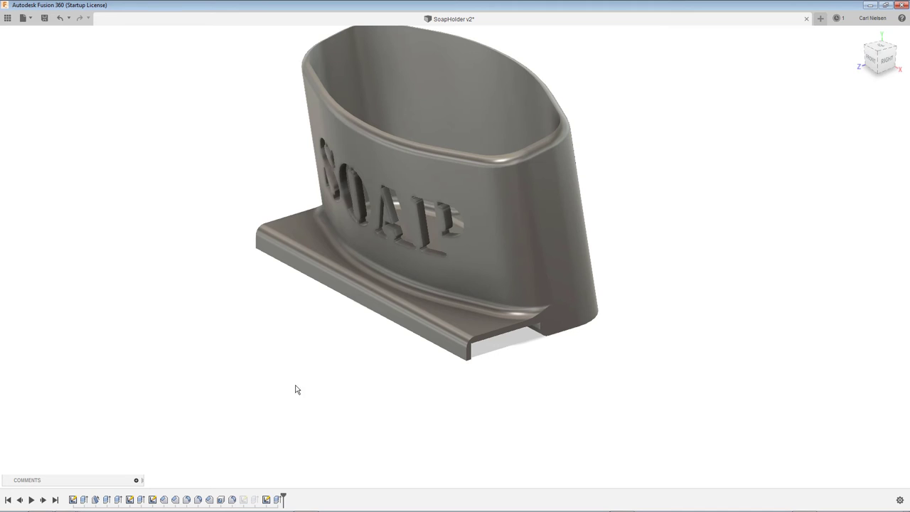
pyautogui.click(859, 36)
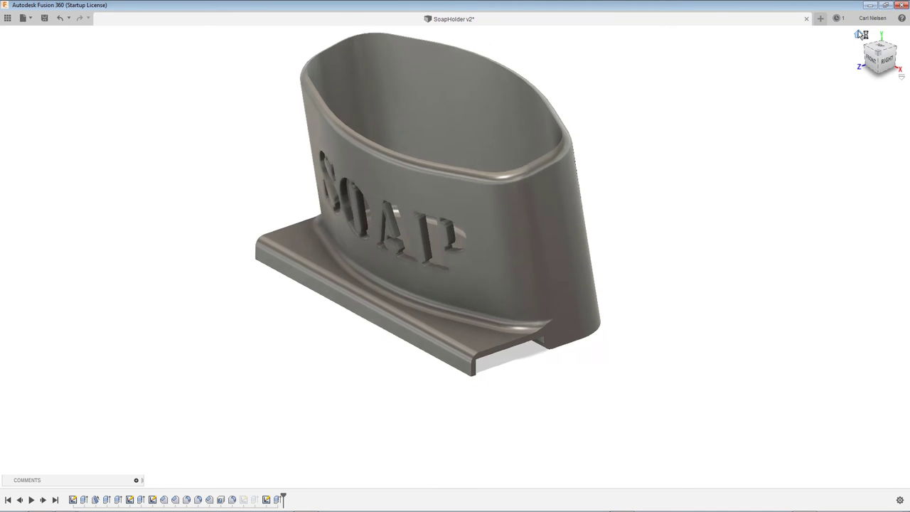